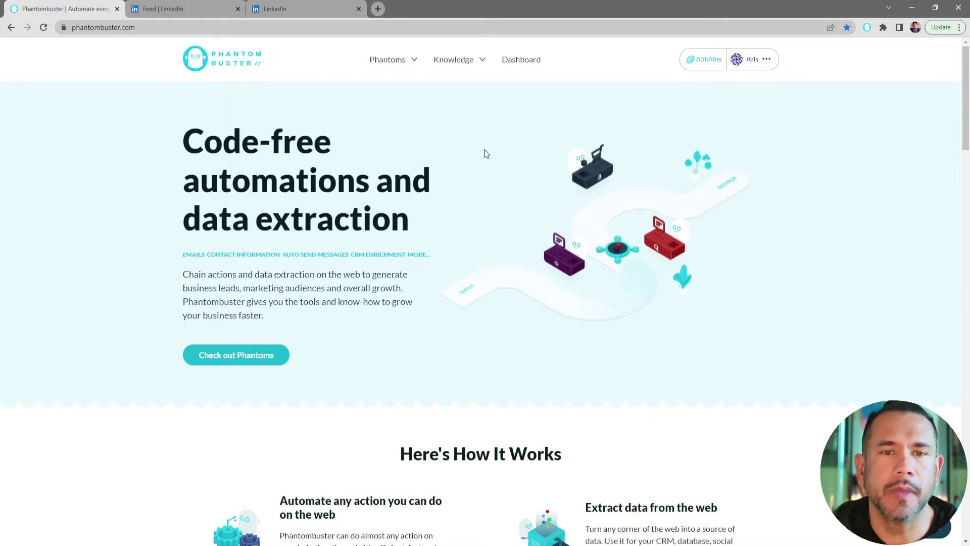
- Filter the Phantoms store to the Workflow category and open LinkedIn Contacts to Emails
click(403, 64)
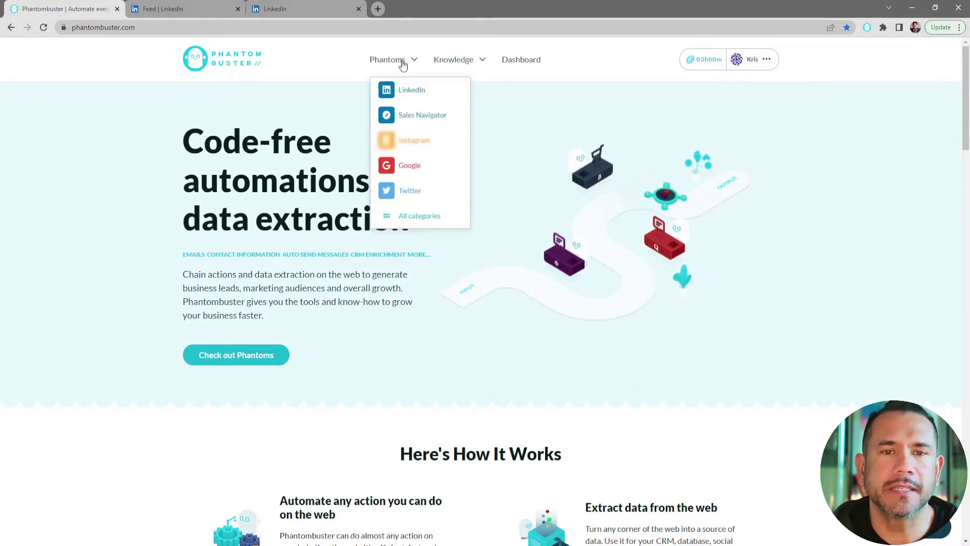
click(416, 217)
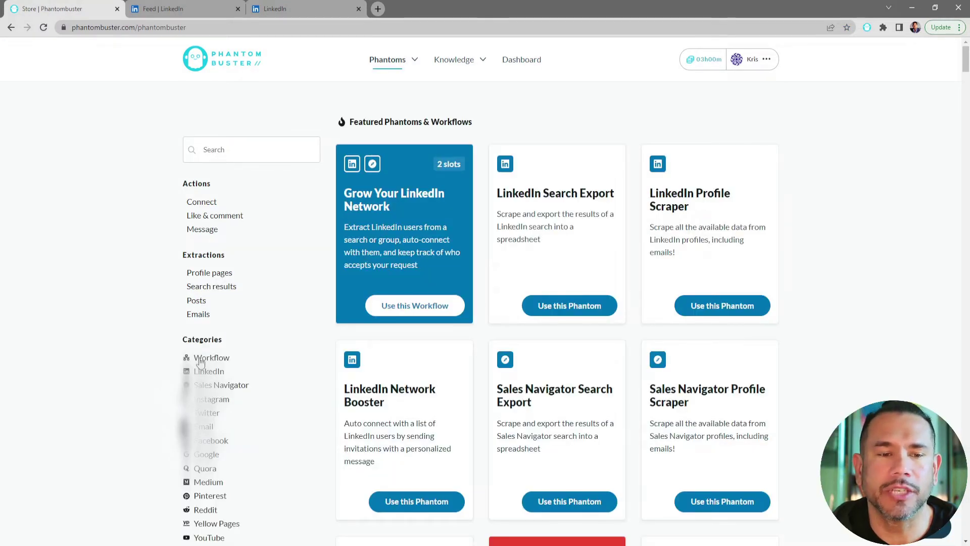
click(205, 362)
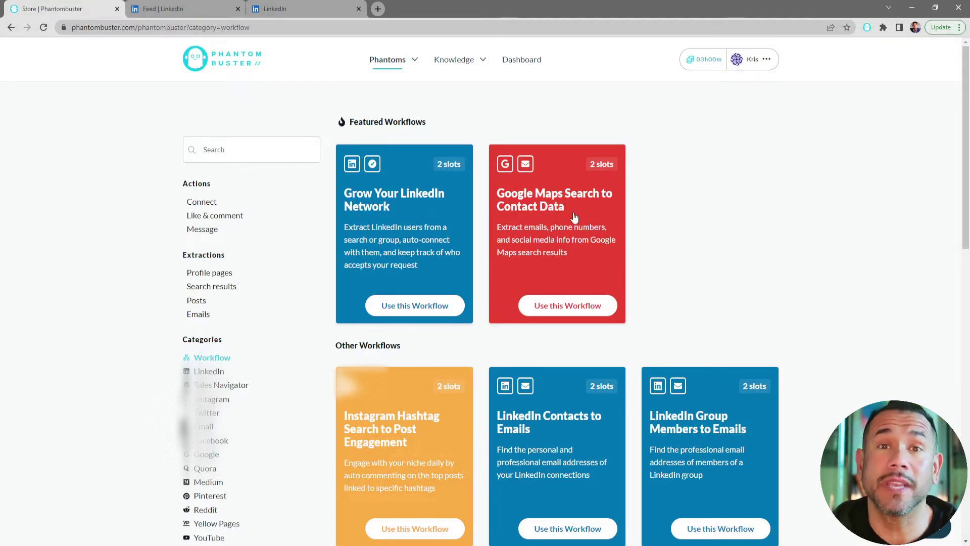
scroll(575, 217, down, 2)
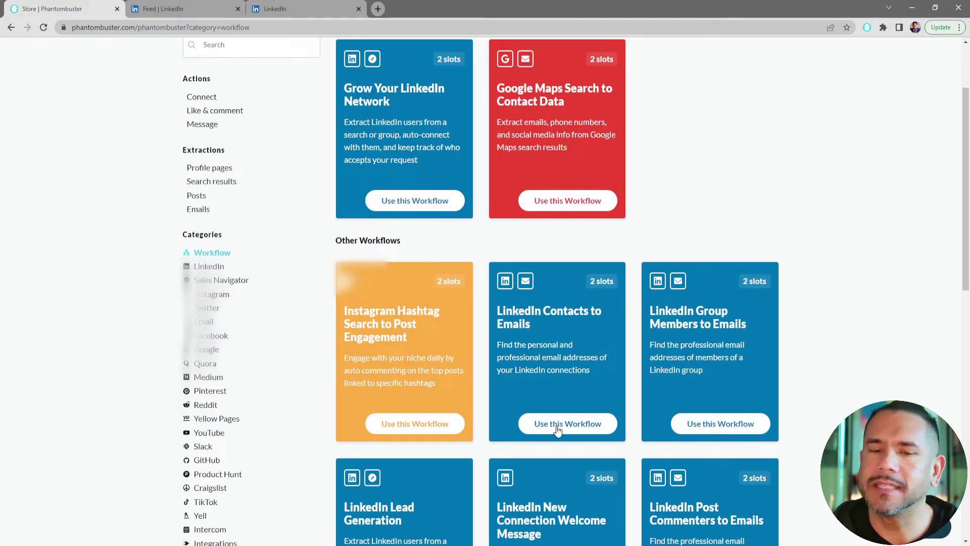
click(517, 311)
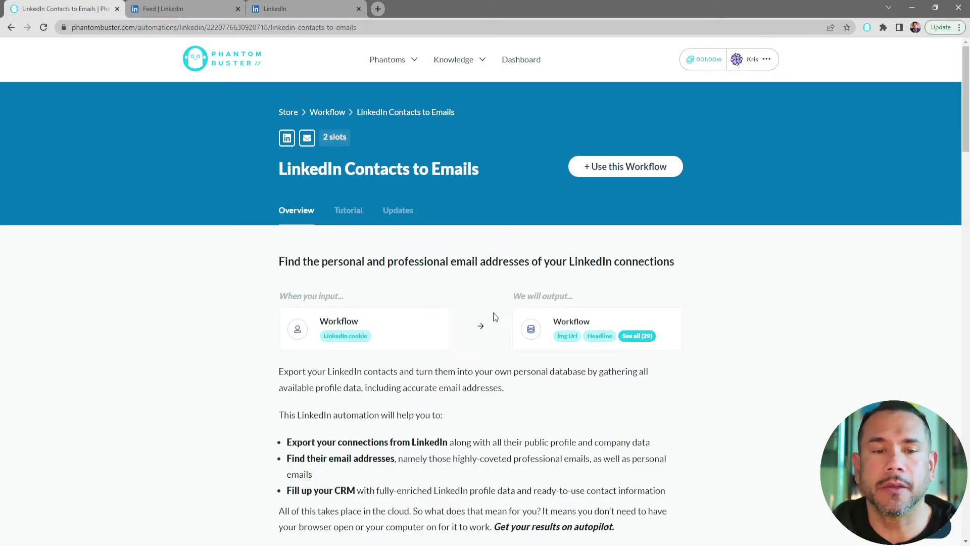
- Display the workflow's Tutorial outlining its four steps for extracting connections' emails
scroll(493, 312, down, 2)
scroll(493, 312, up, 2)
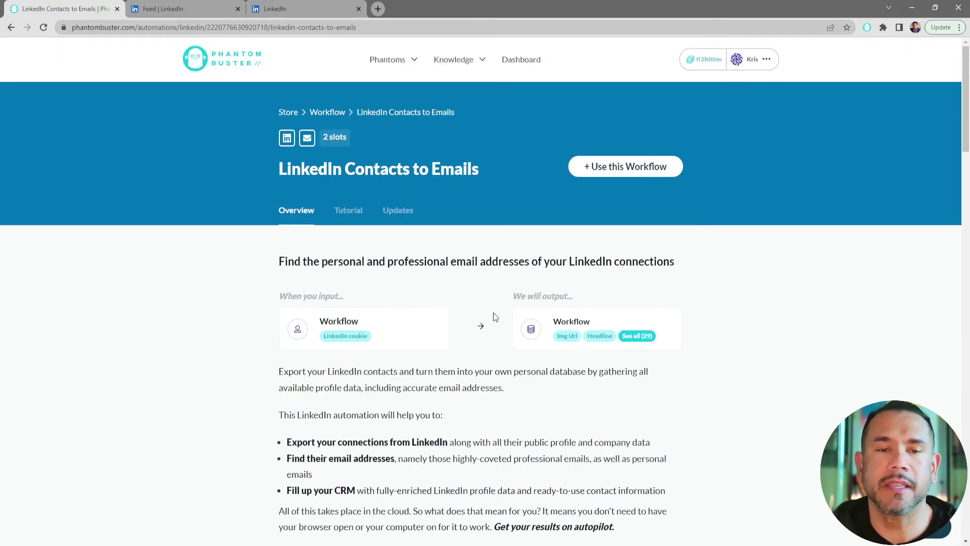
click(353, 214)
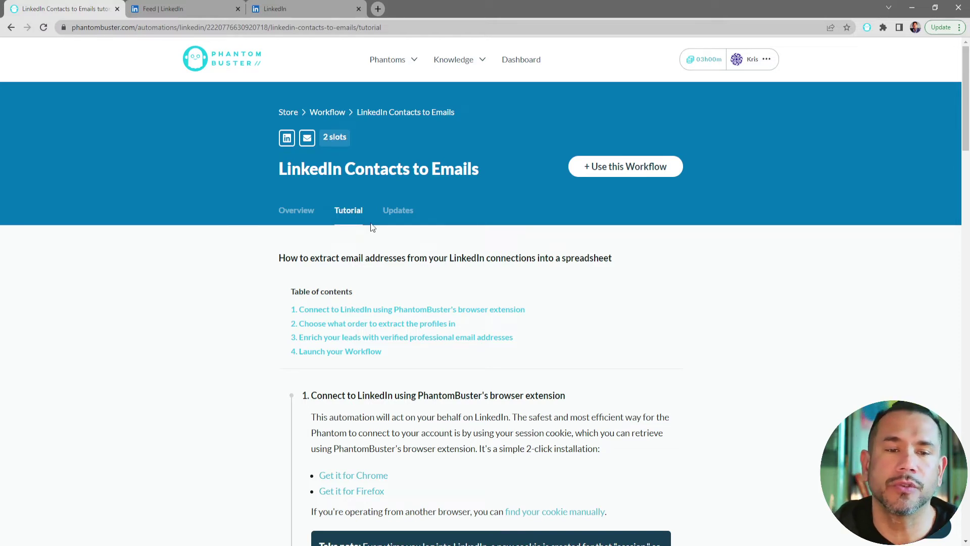
scroll(371, 227, down, 3)
scroll(372, 224, down, 1)
scroll(371, 223, up, 4)
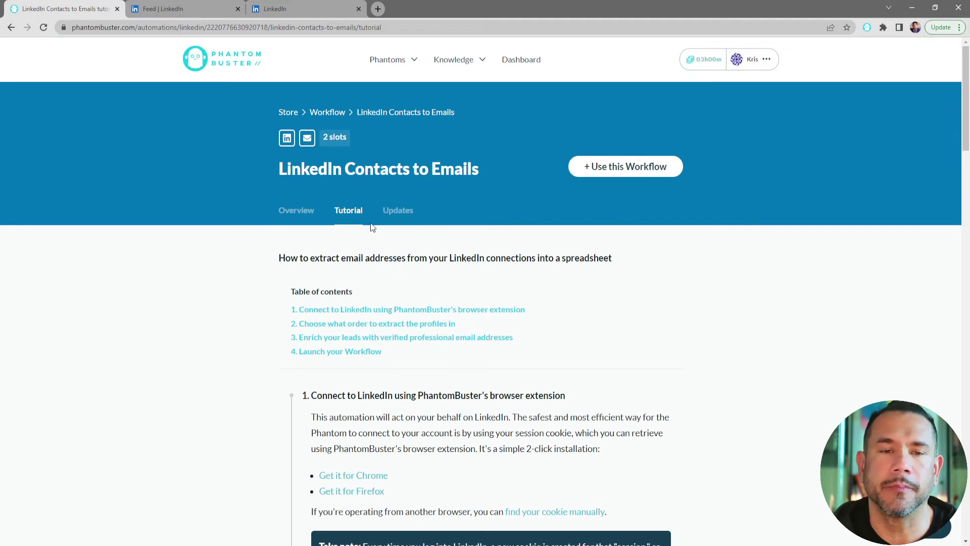
- Begin workflow setup and save the LinkedIn session cookie connection
click(615, 170)
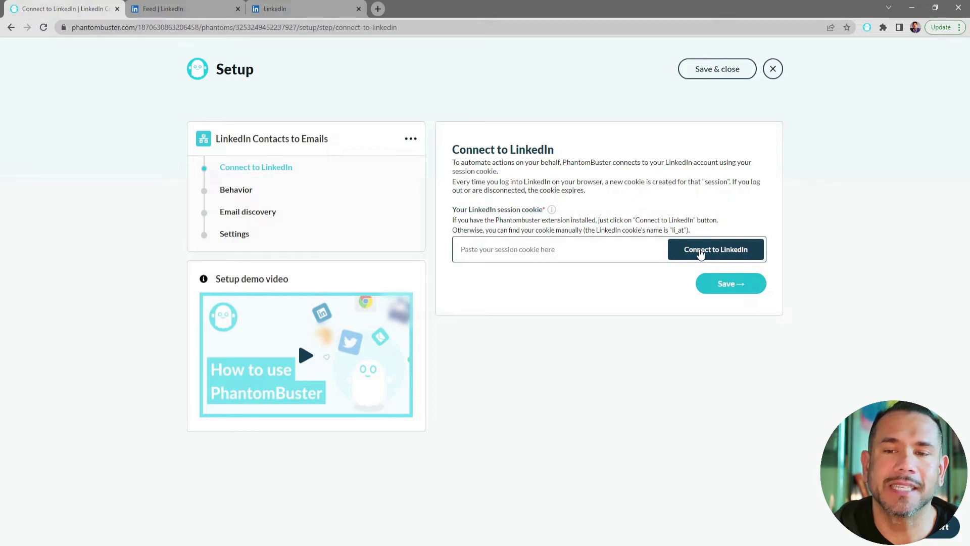
click(701, 253)
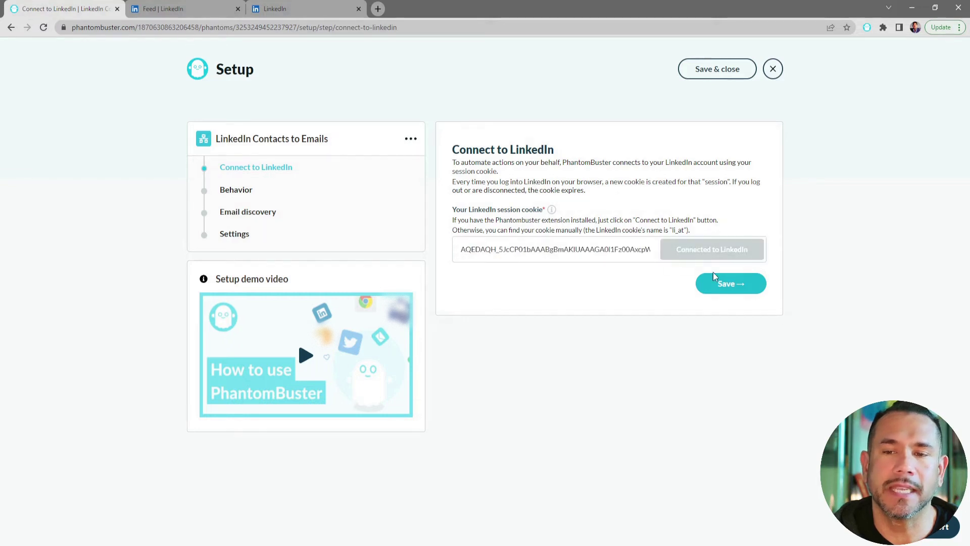
click(725, 284)
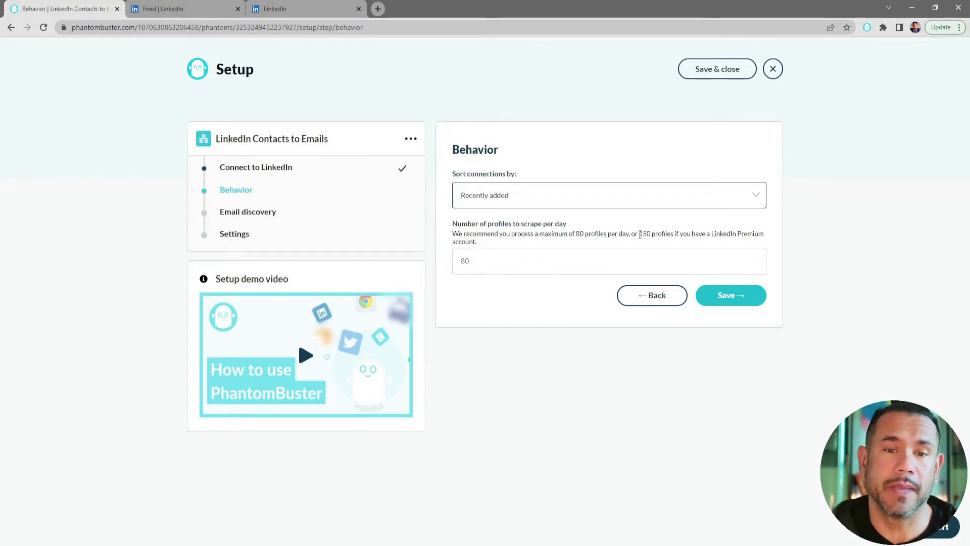
mouse_move(530, 260)
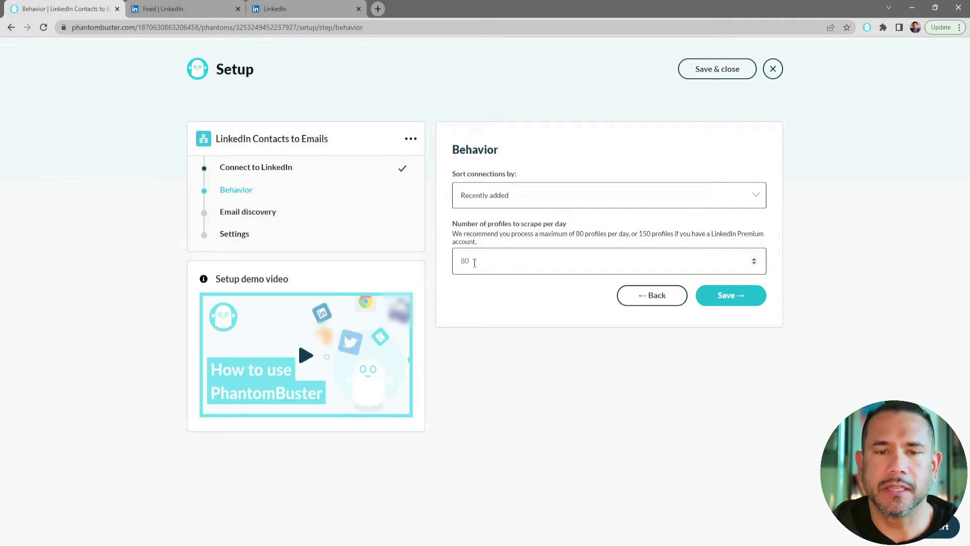
- Keep Behavior defaults and PhantomBuster email discovery, and set notifications to 'In case of error'
click(734, 297)
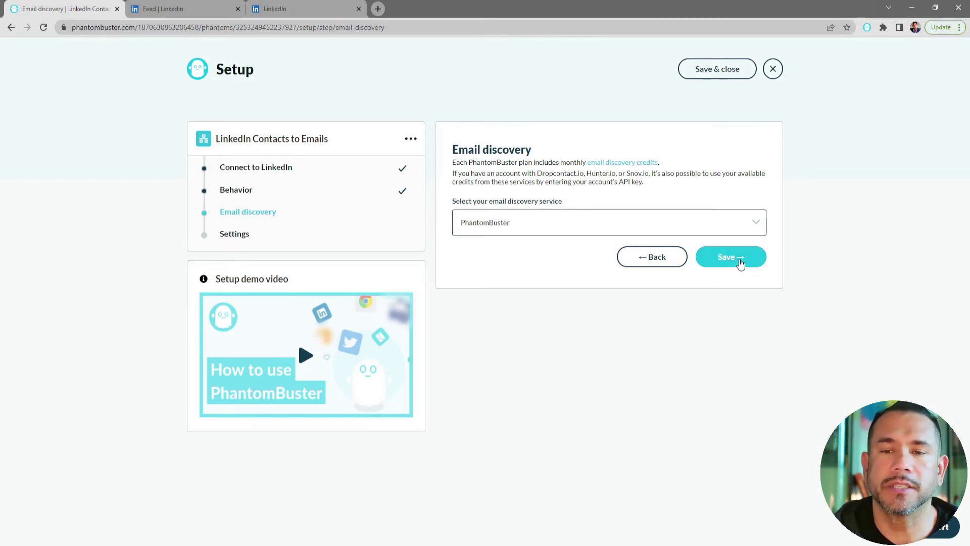
click(738, 259)
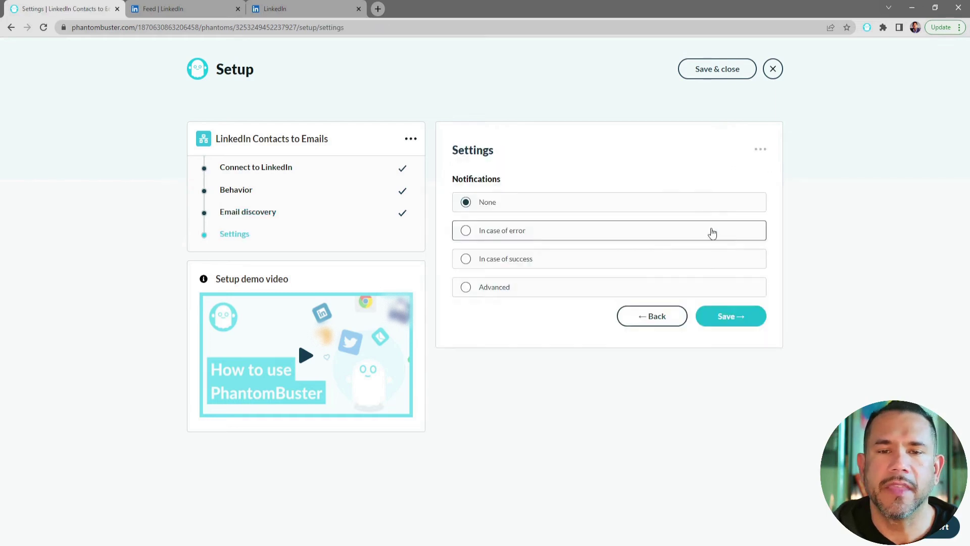
click(708, 232)
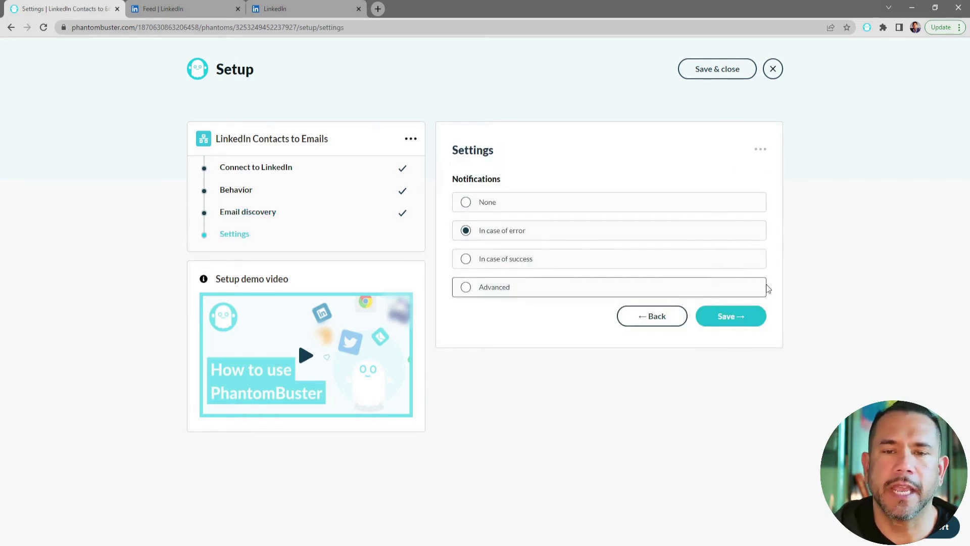
click(736, 319)
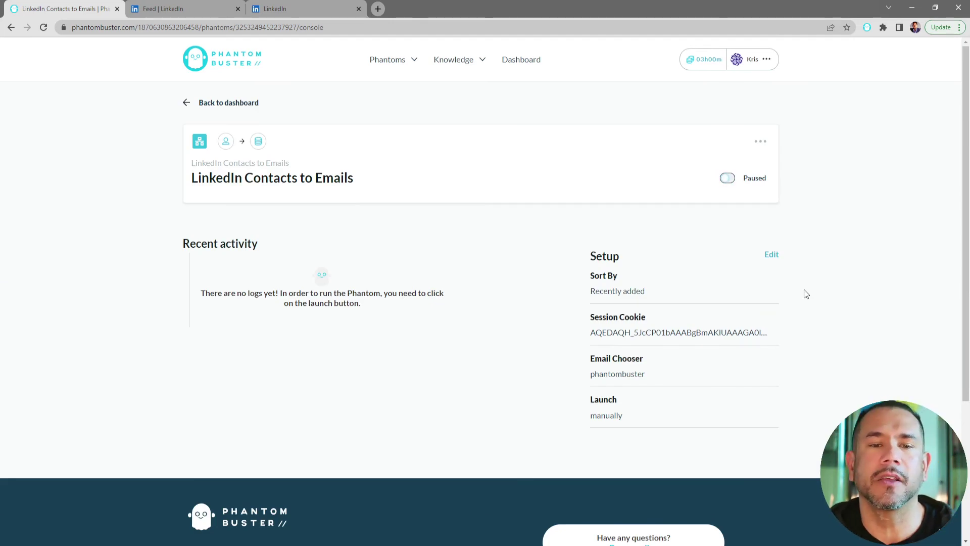
- Switch the workflow from Paused to enabled, then preview result.csv's extracted contacts
click(728, 179)
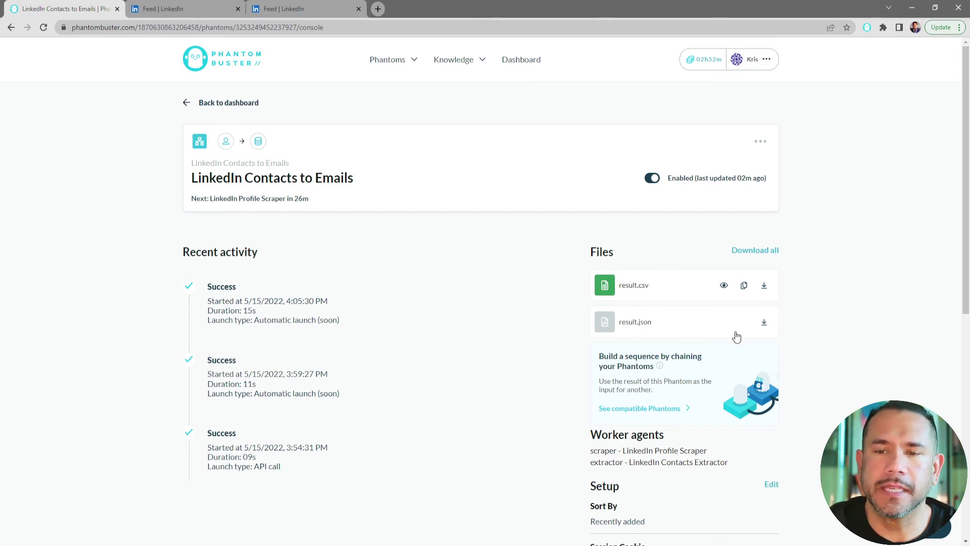
click(724, 286)
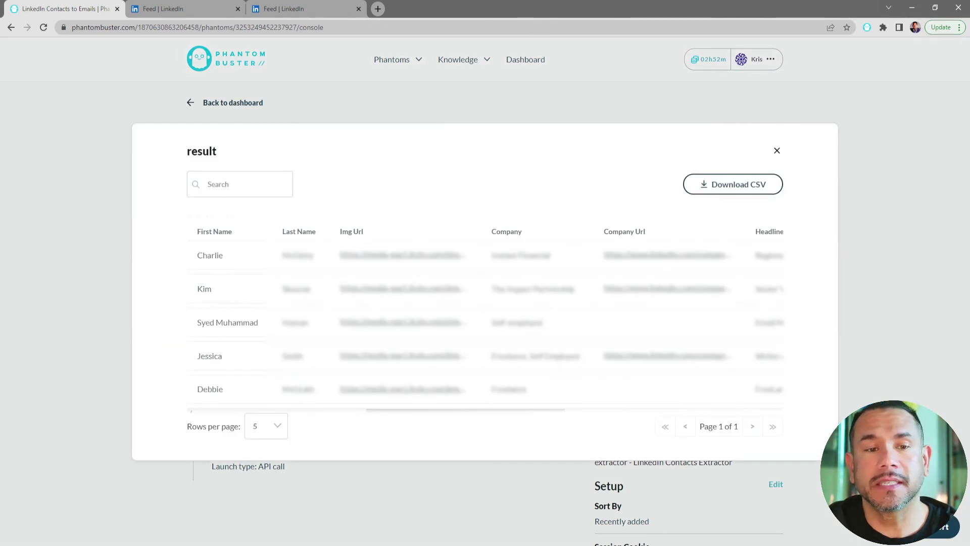